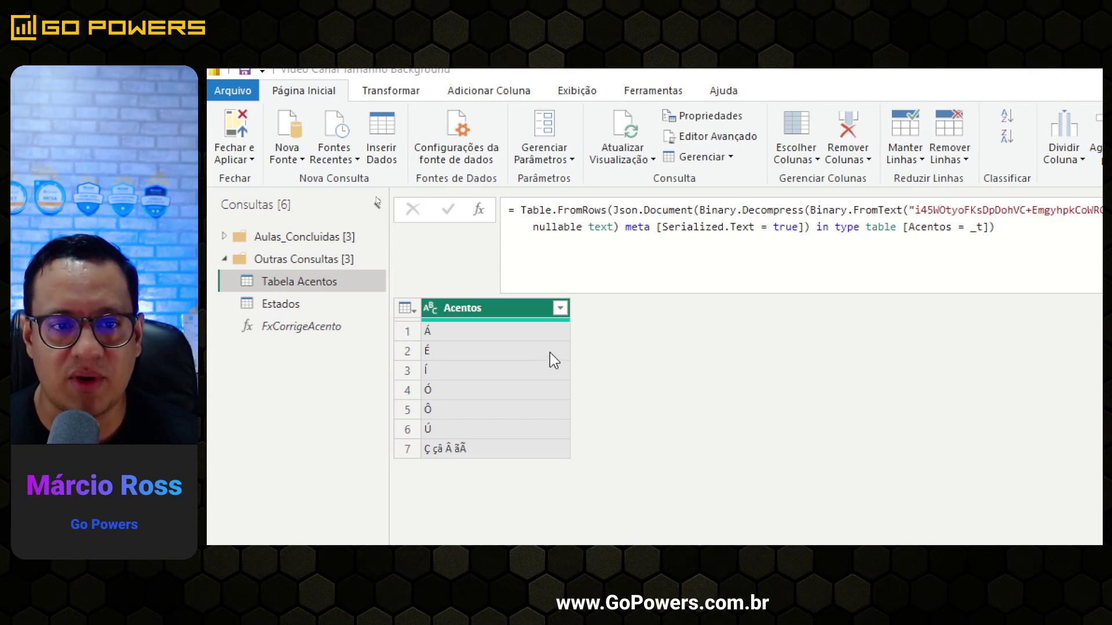
- Start invoking a custom function on the Tabela Acentos query and name the new column Caracteres Corrigidos
click(495, 92)
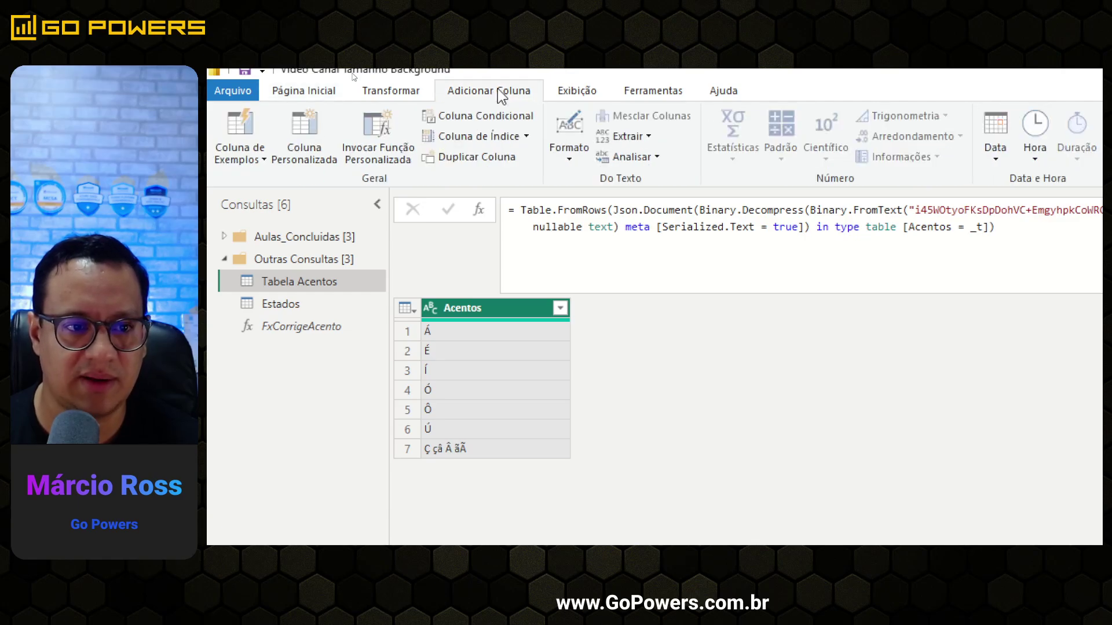
click(384, 146)
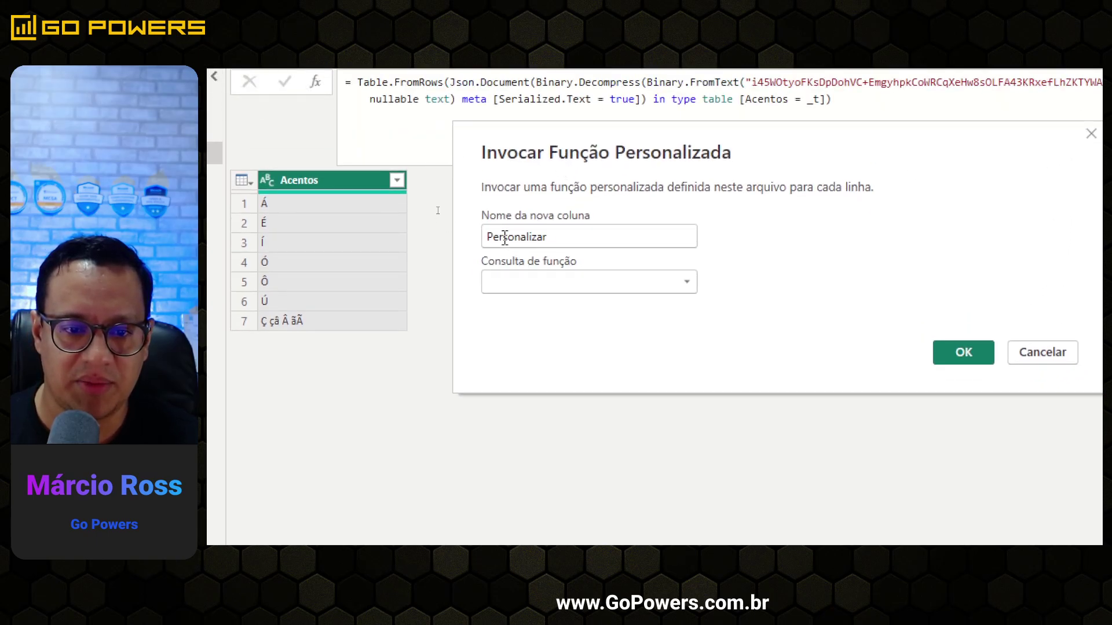
double_click(496, 236)
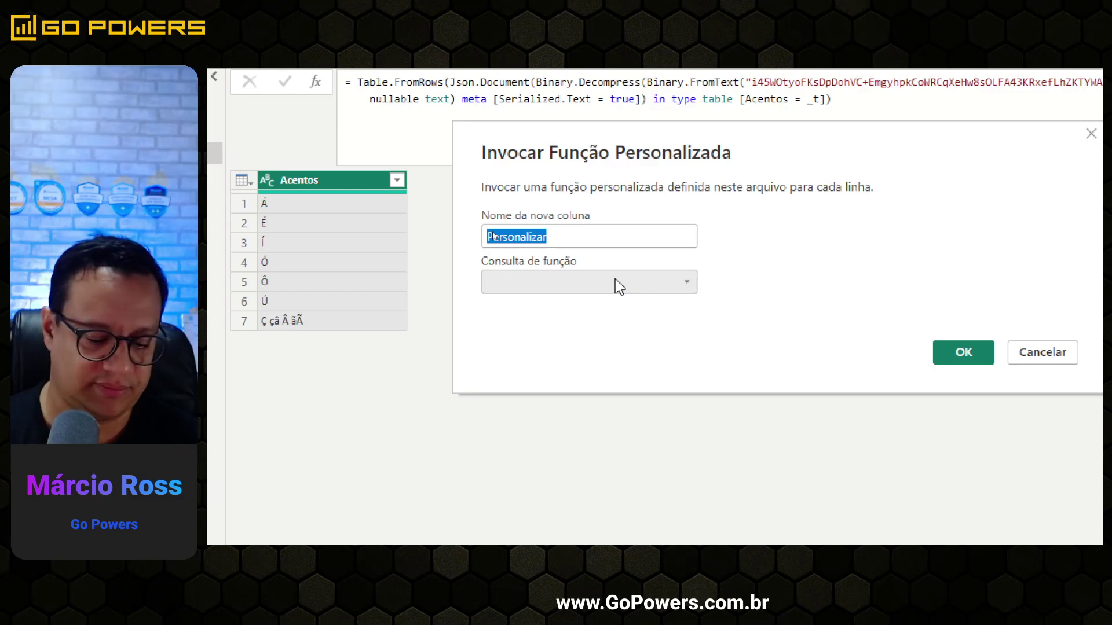
text(Cara)
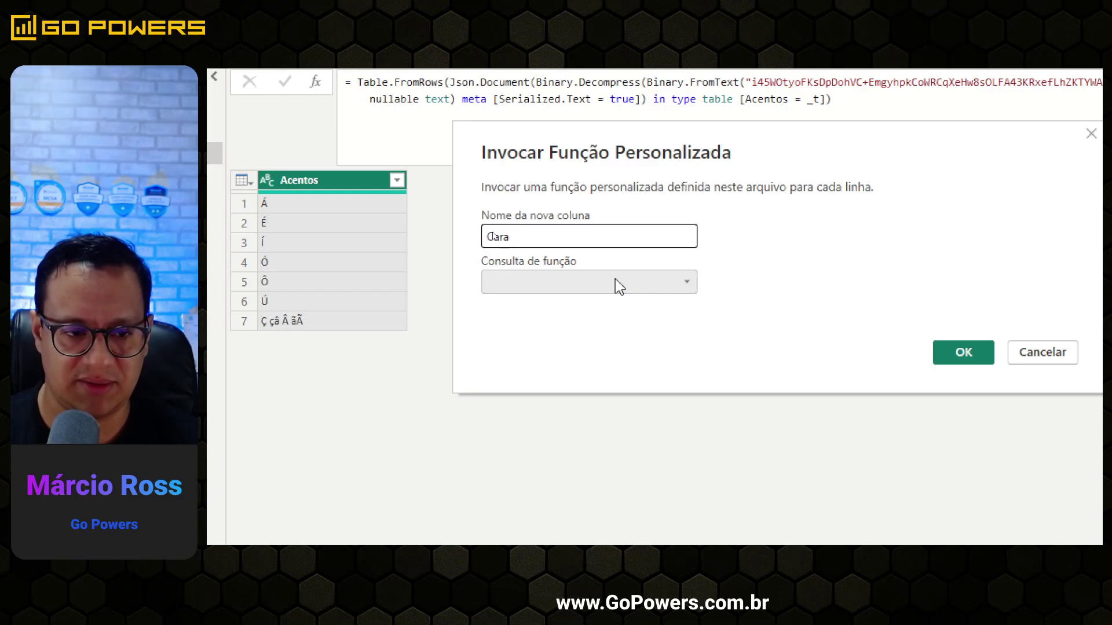
text(cte)
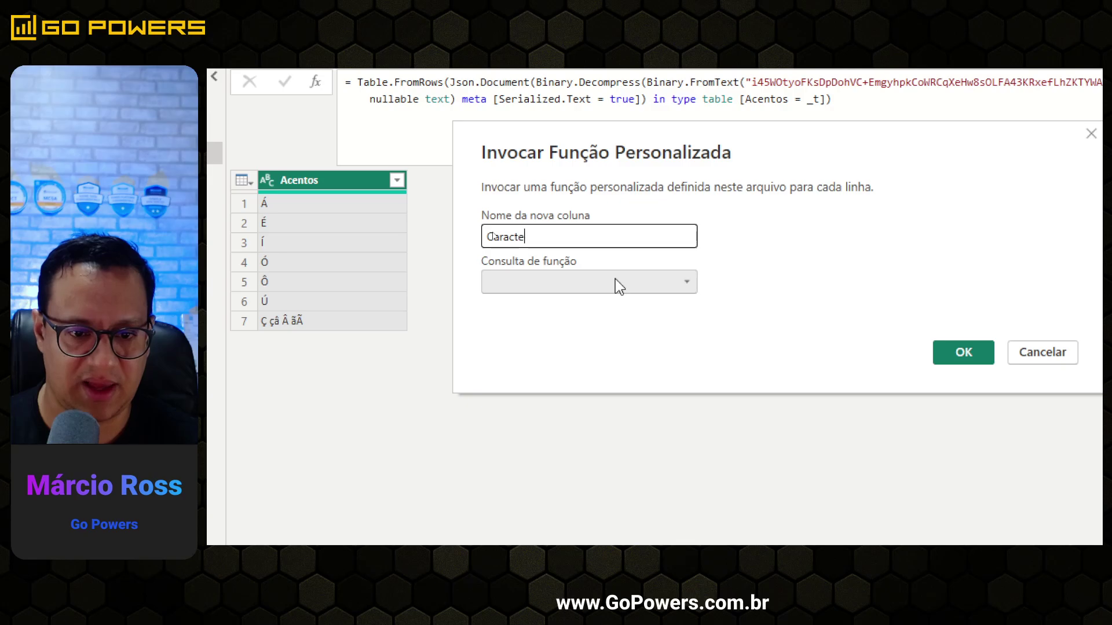
text(res Corri)
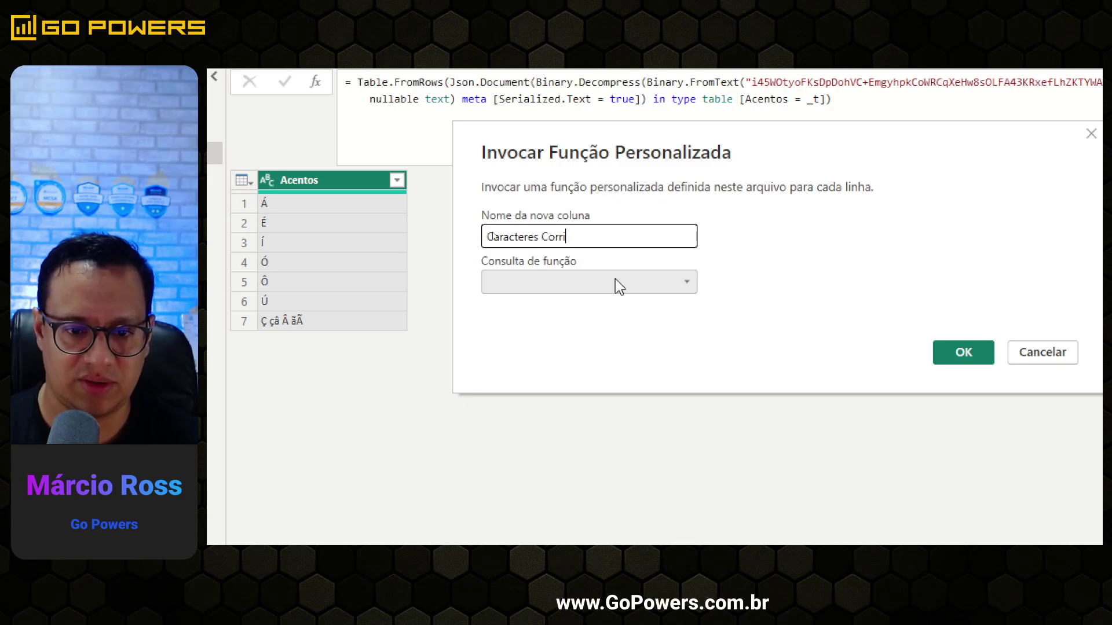
text(gido)
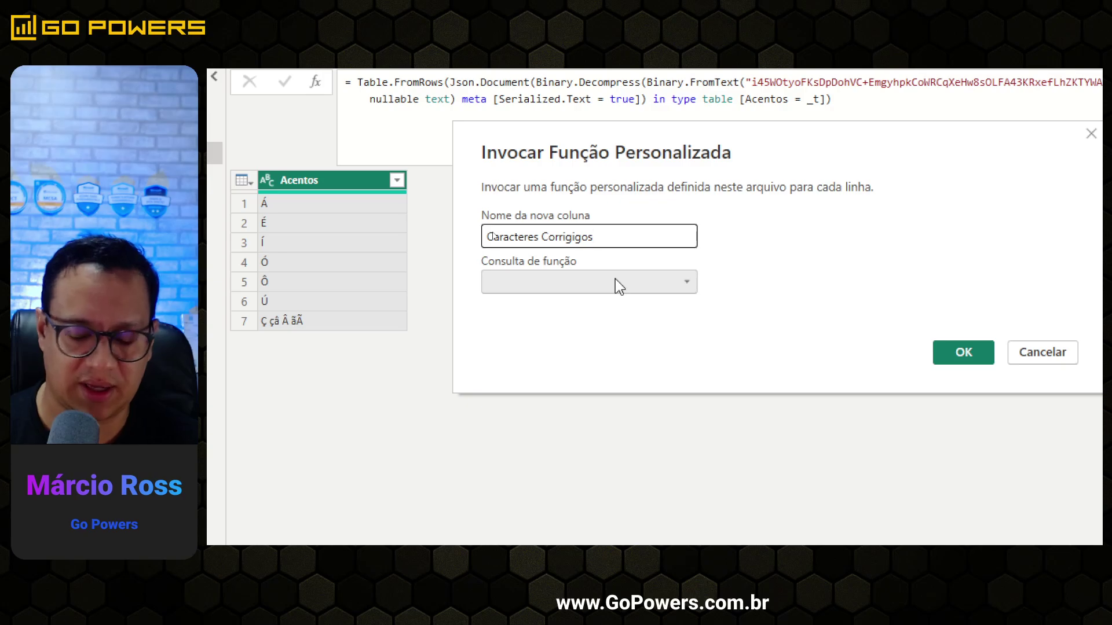
key(BackSpace)
key(BackSpace)
text(dos)
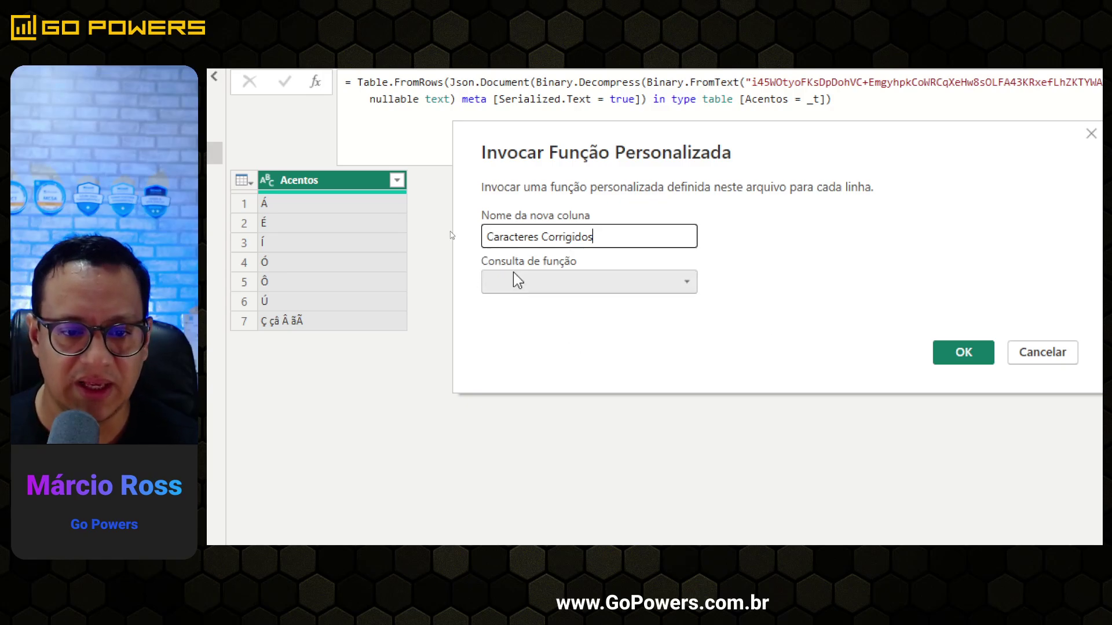
- Choose FxCorrigeAcento as the function query with the Acentos column as its input text, and create the column
click(569, 285)
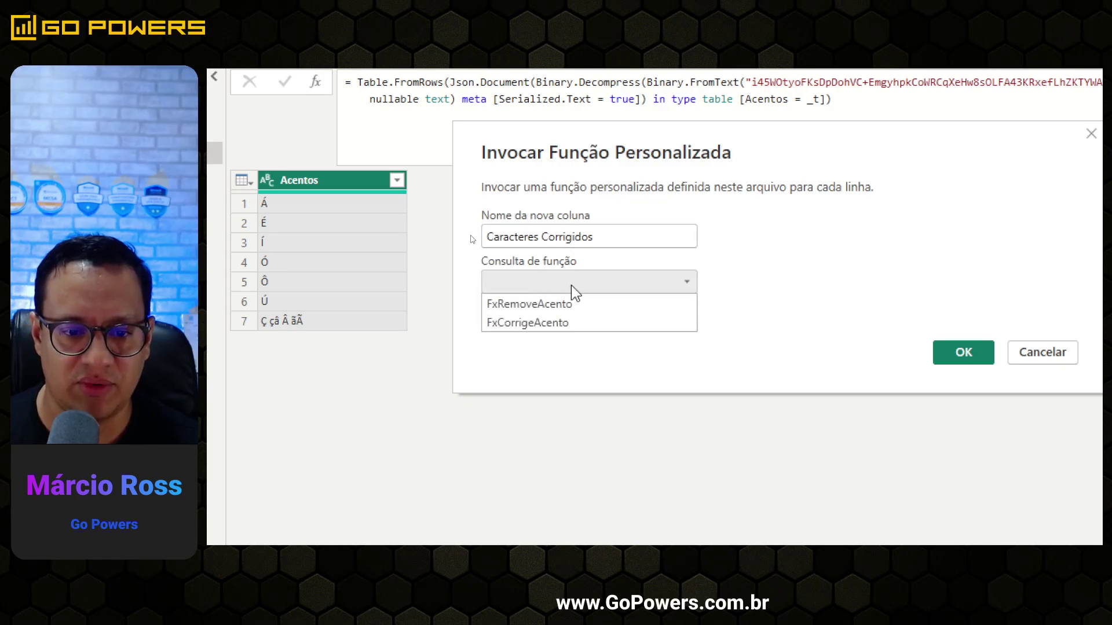
click(562, 326)
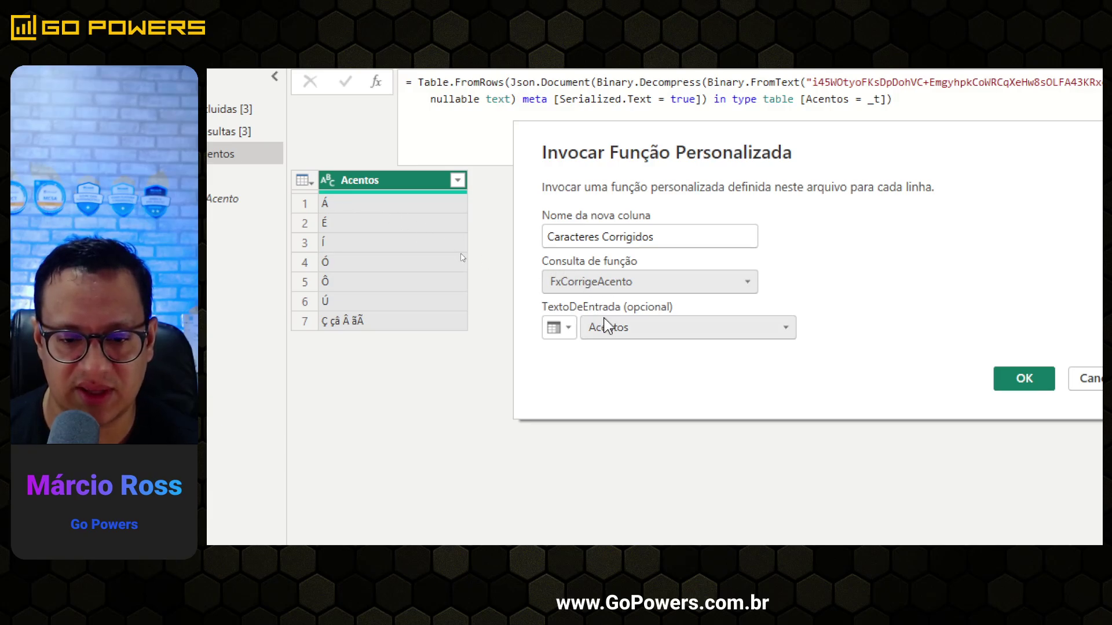
click(663, 329)
click(627, 349)
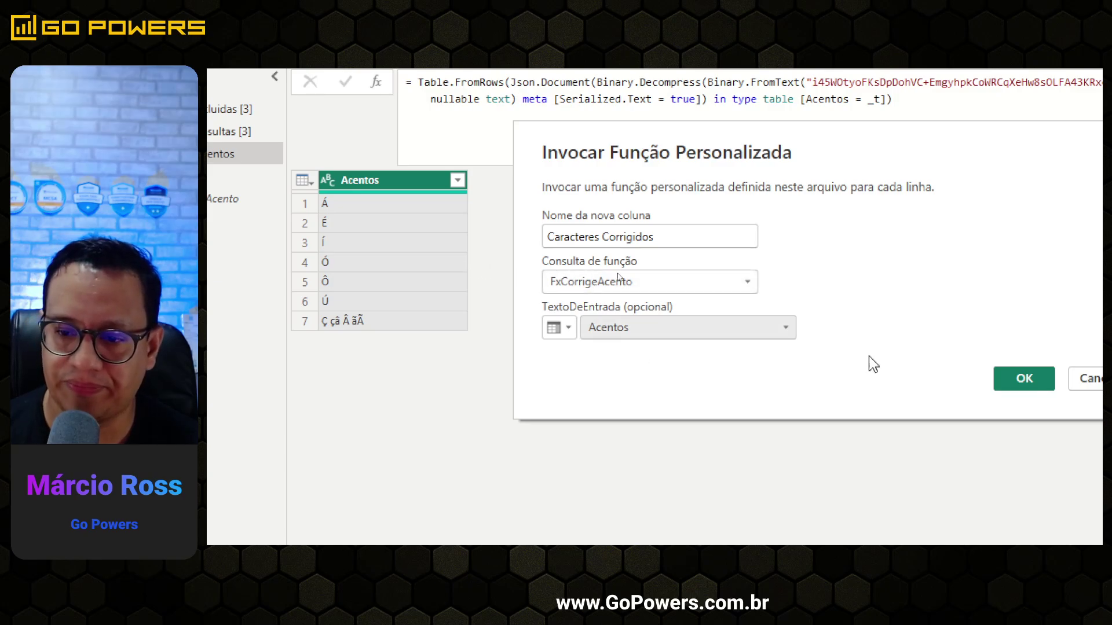
click(953, 384)
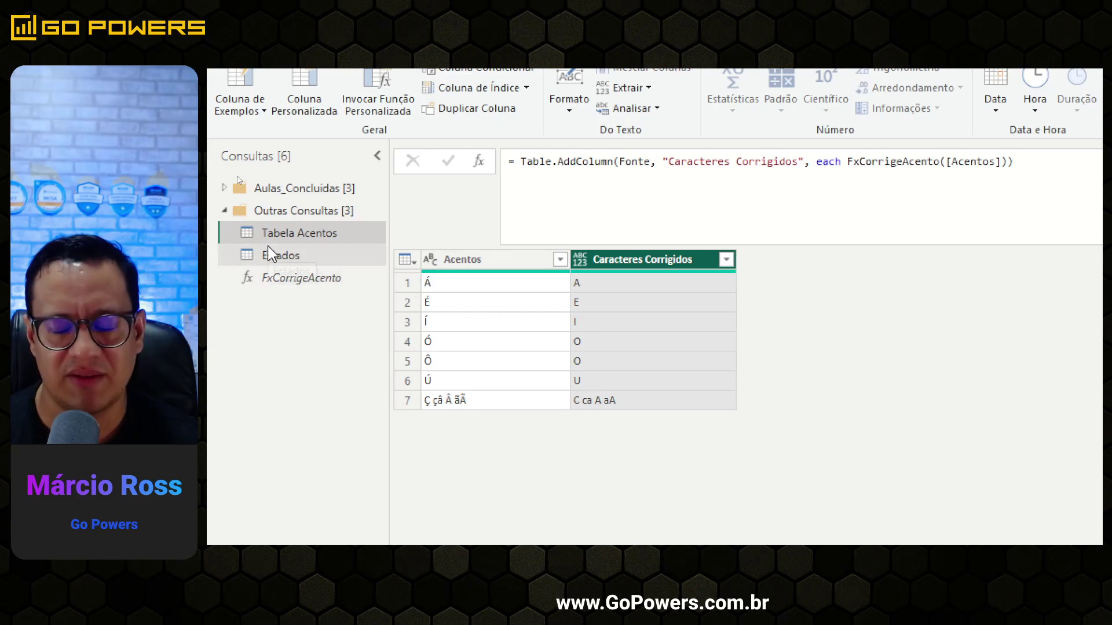
- Start invoking a custom function on the Estados query and name the new column Estado Sem Acento
click(272, 260)
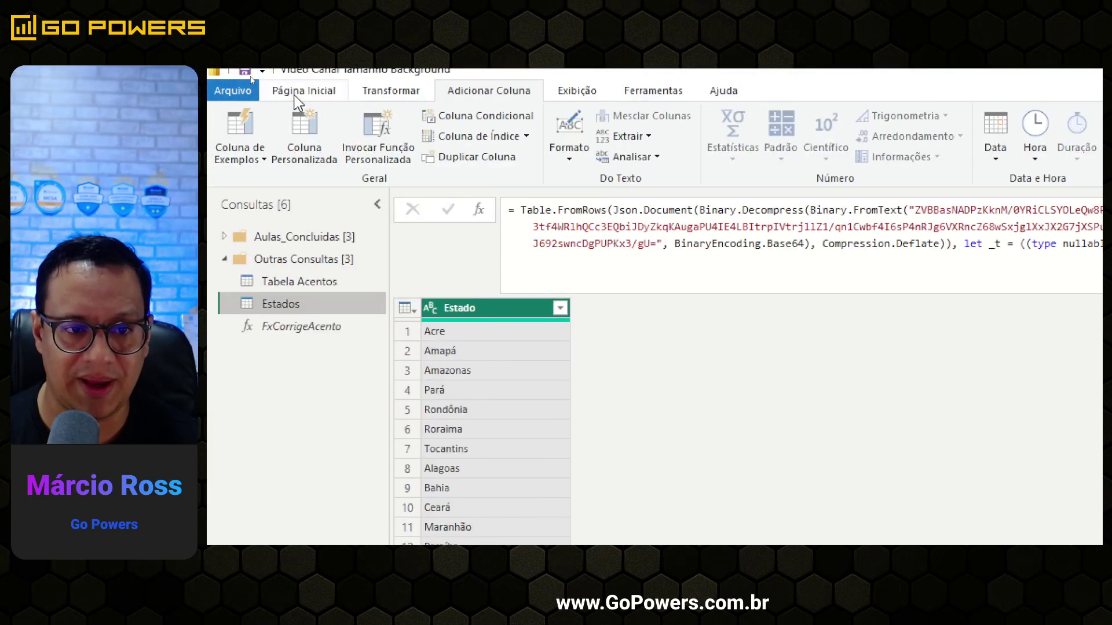
click(301, 91)
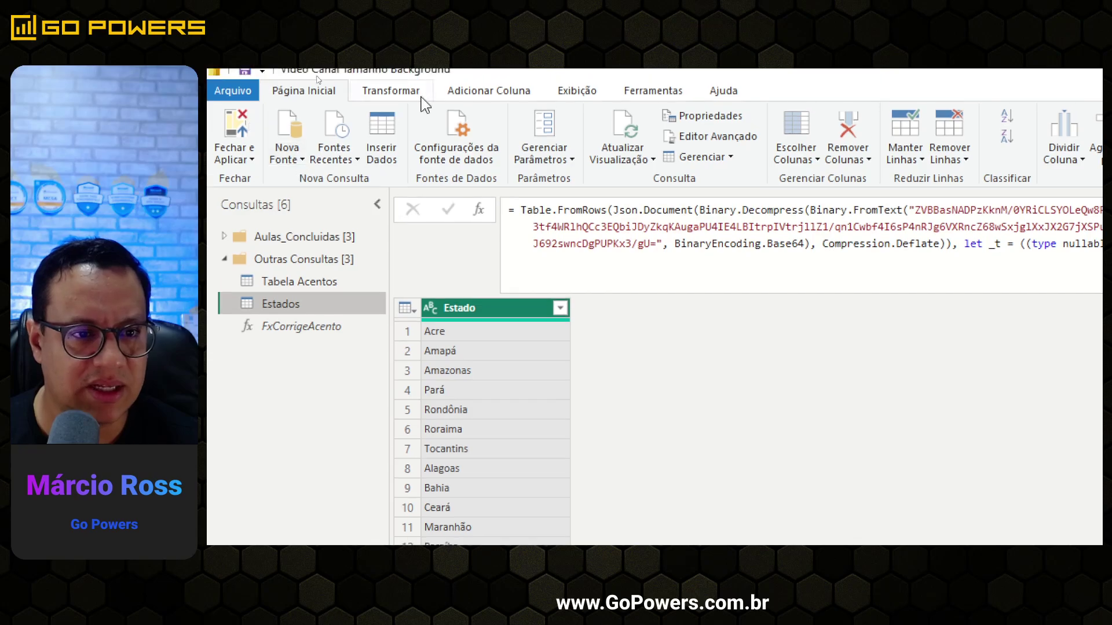
click(490, 81)
click(380, 153)
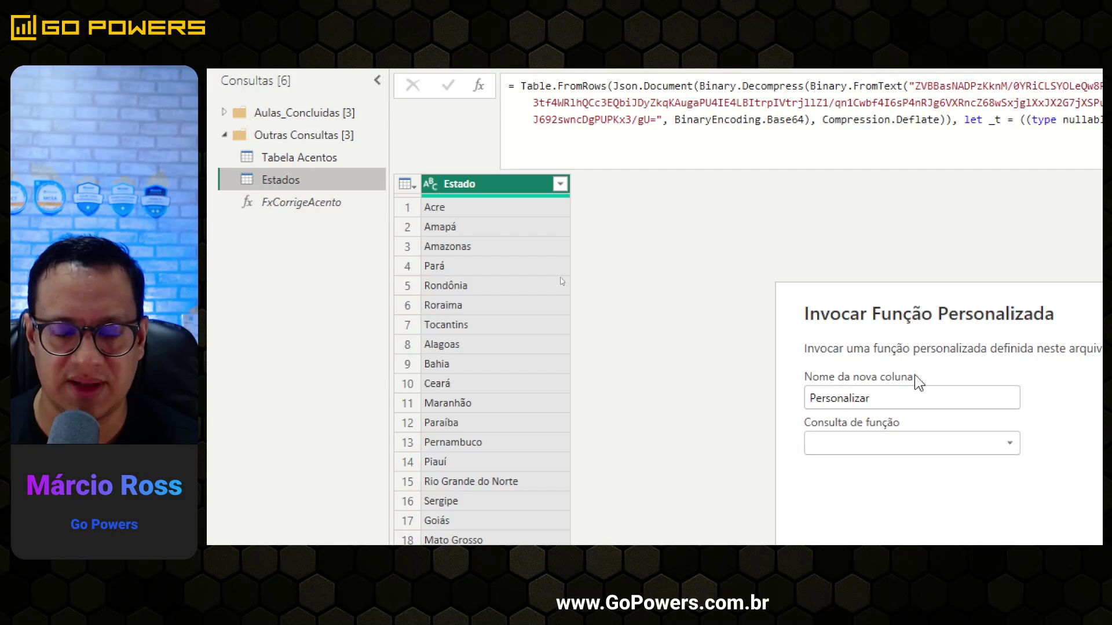
drag(871, 399, 780, 404)
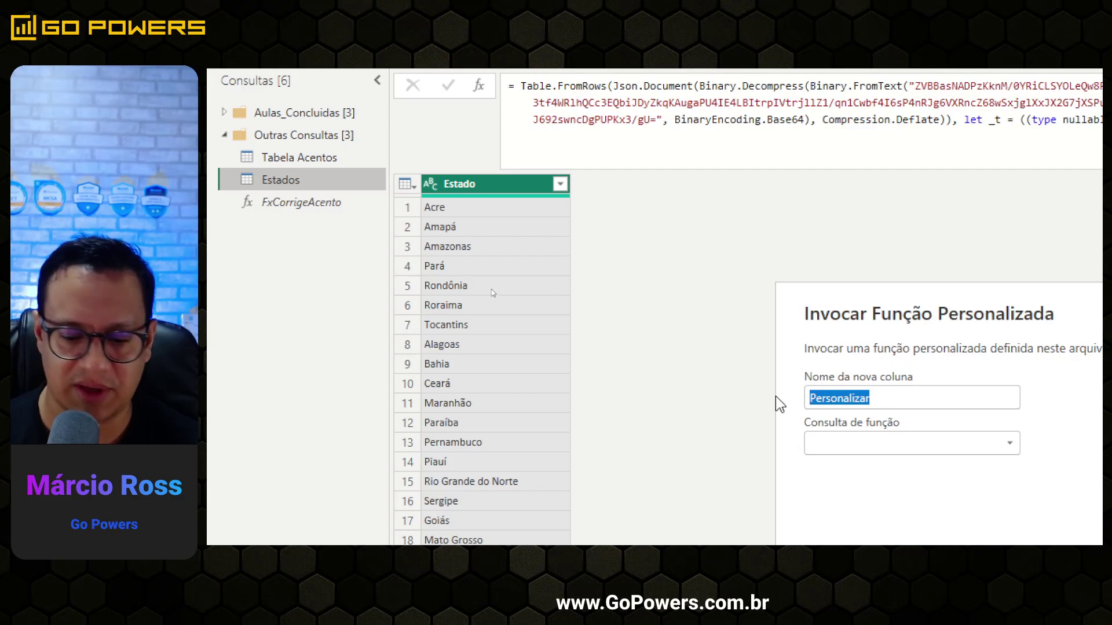
text(Estad)
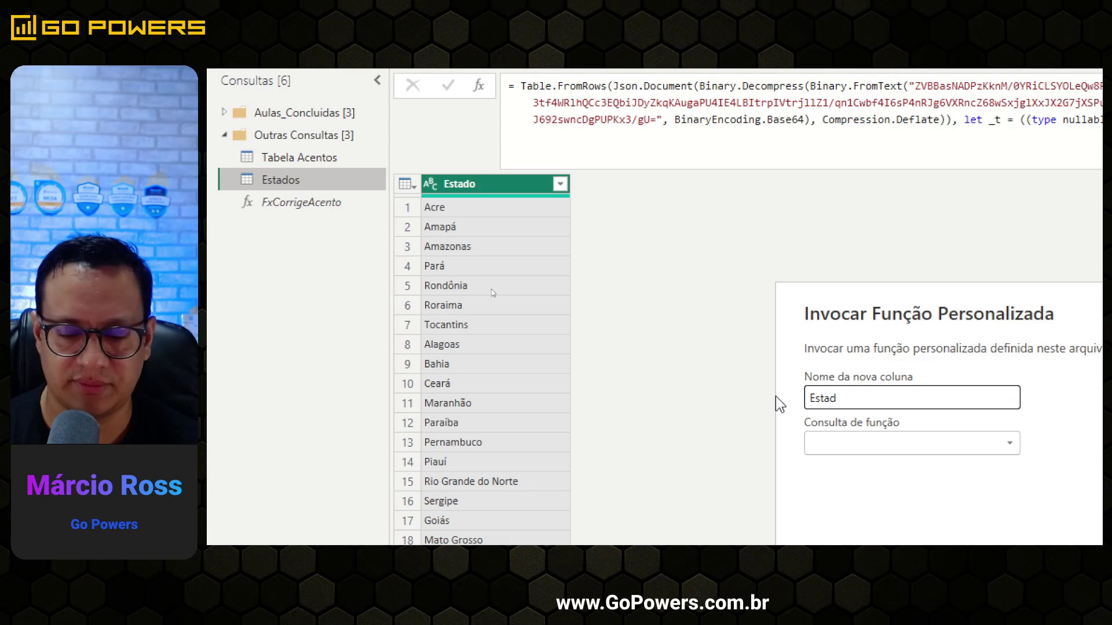
text(o Sem Acento)
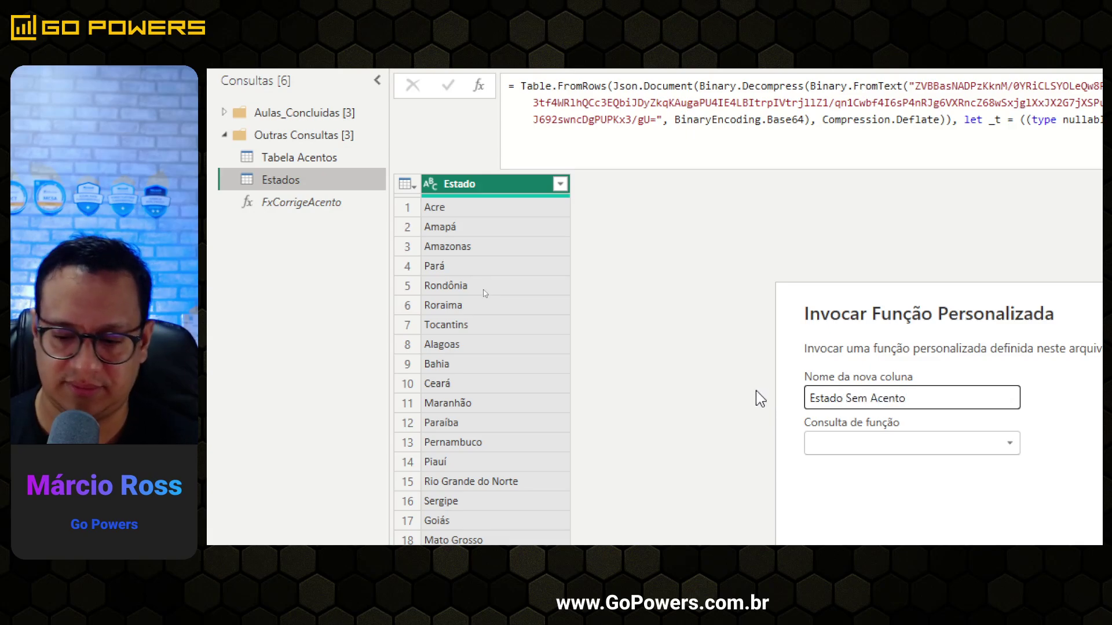
- Choose FxCorrigeAcento as the function query with the Estado column as its input, and create the column
click(839, 447)
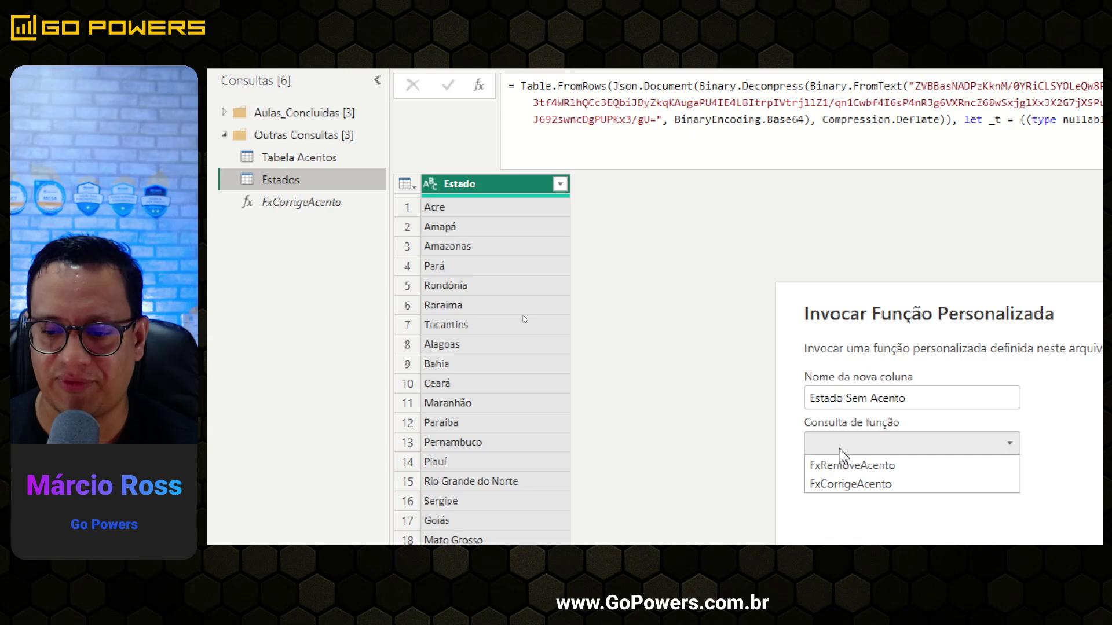
click(849, 484)
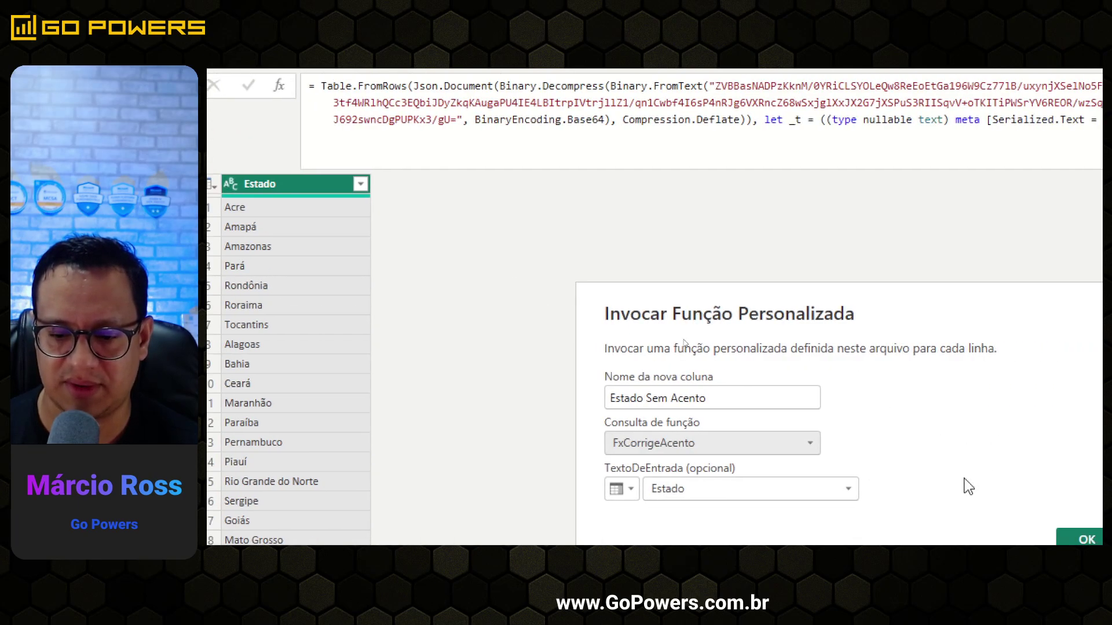
click(955, 443)
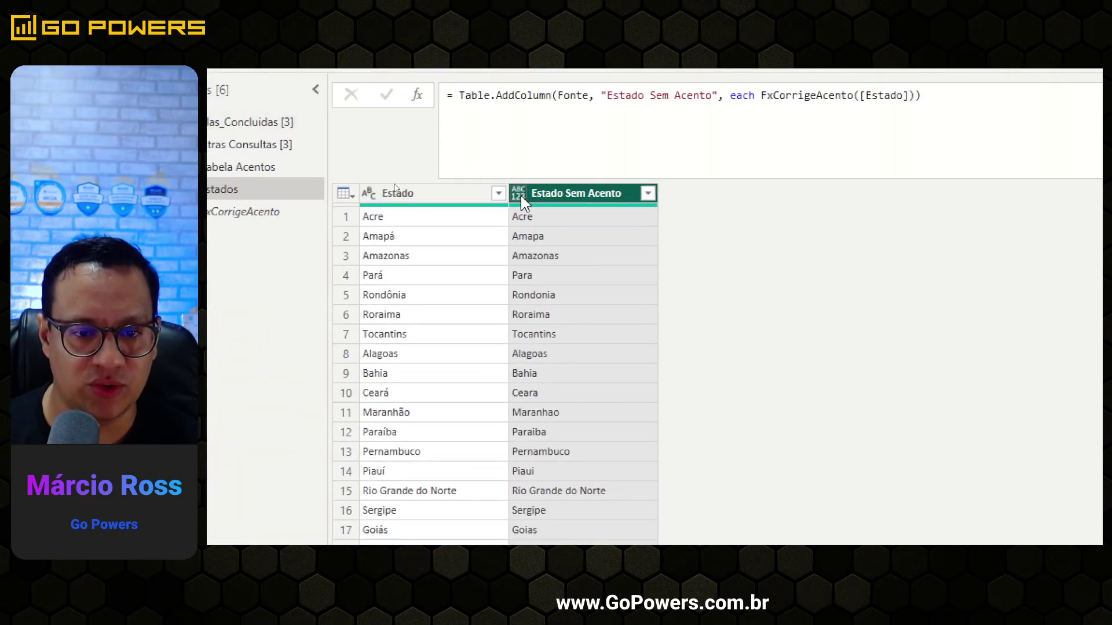
- Set the data type of the Estado Sem Acento column to Texto and apply the query changes to the report
click(521, 197)
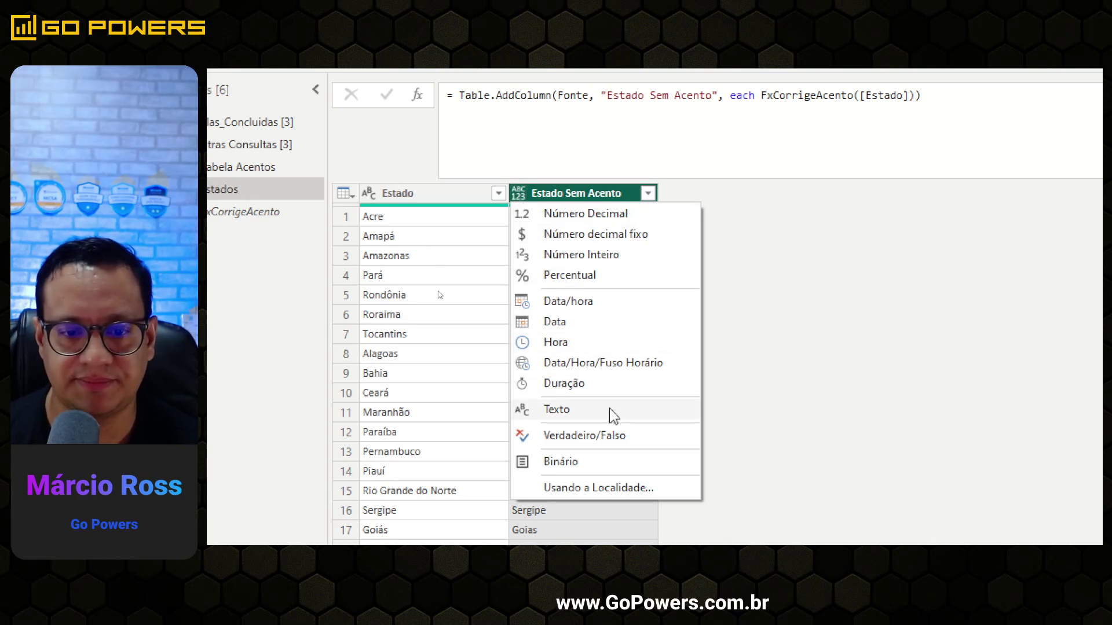
click(543, 413)
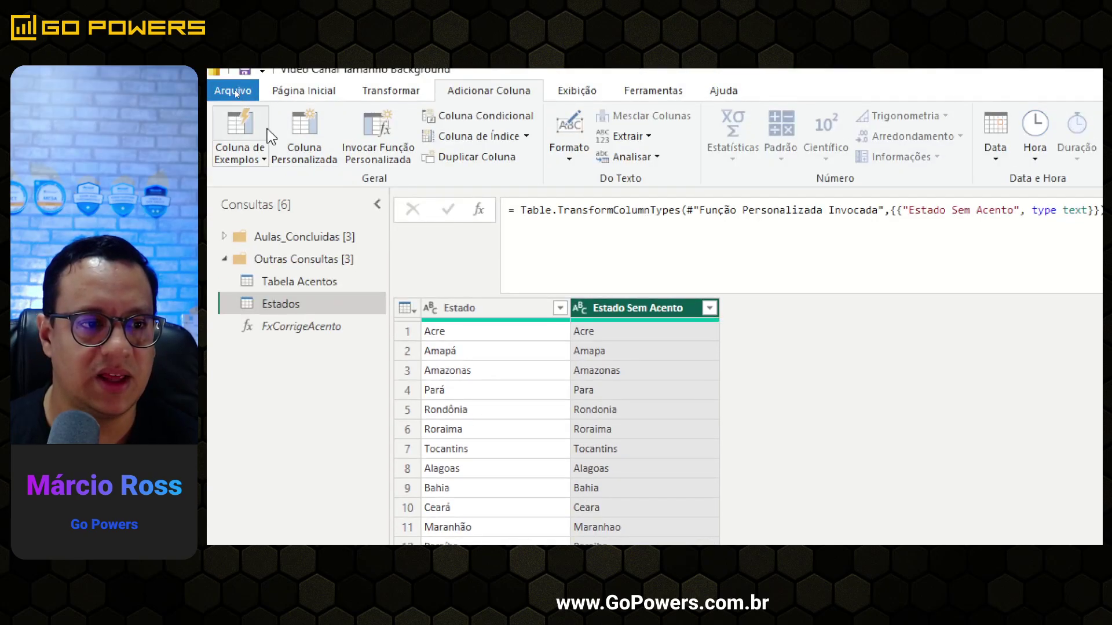
click(303, 90)
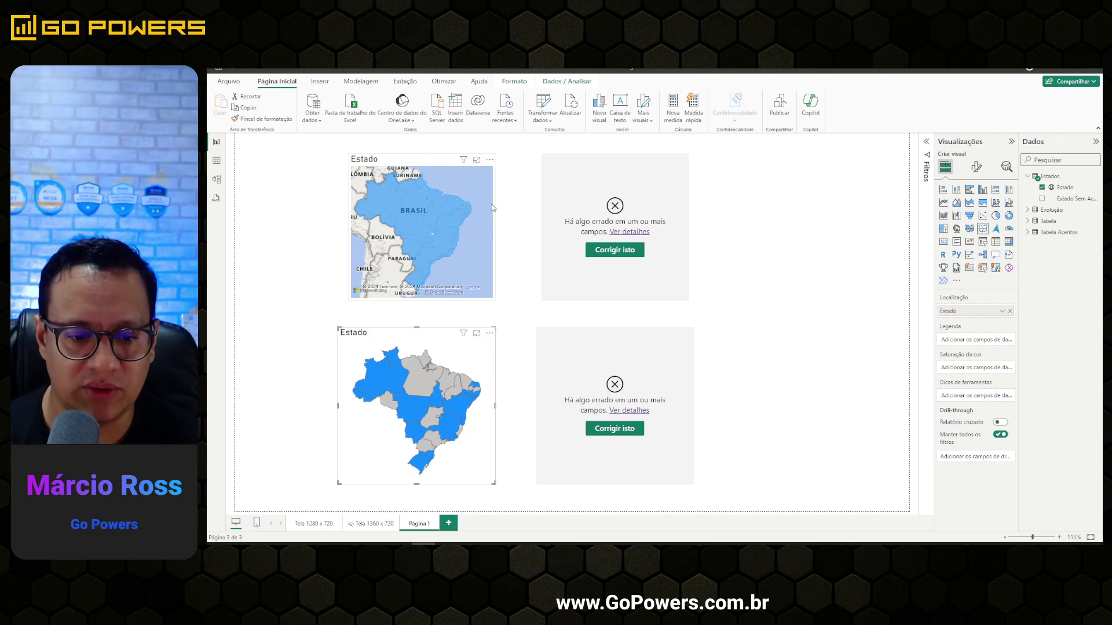
- Nudge the Estado shape map slightly to the right and the broken visual beside the Bing map slightly down
click(472, 206)
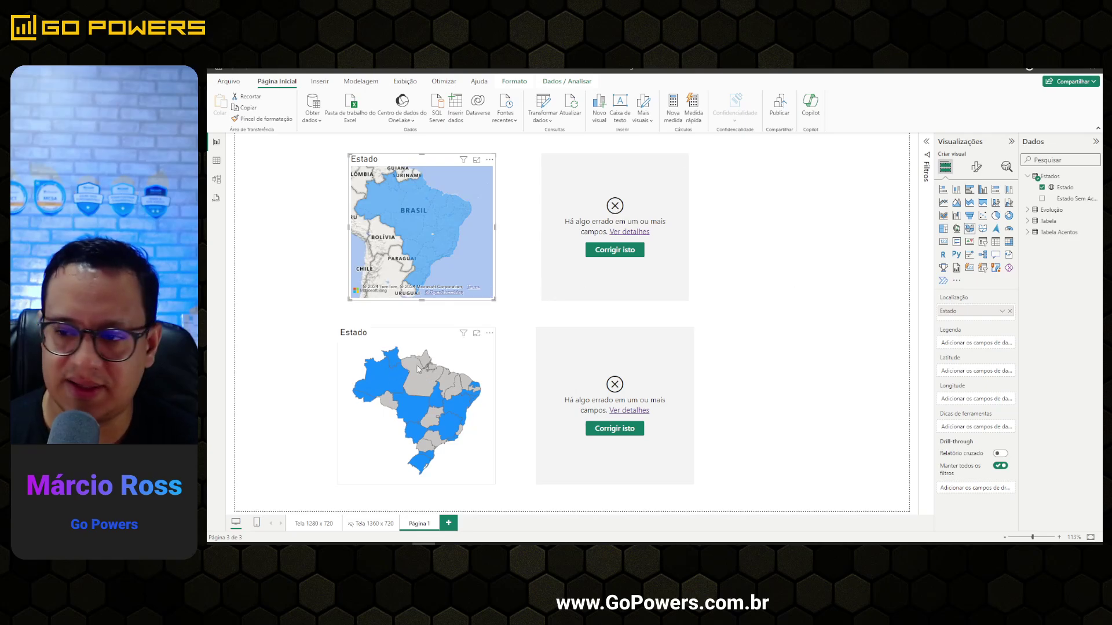
drag(410, 342, 409, 338)
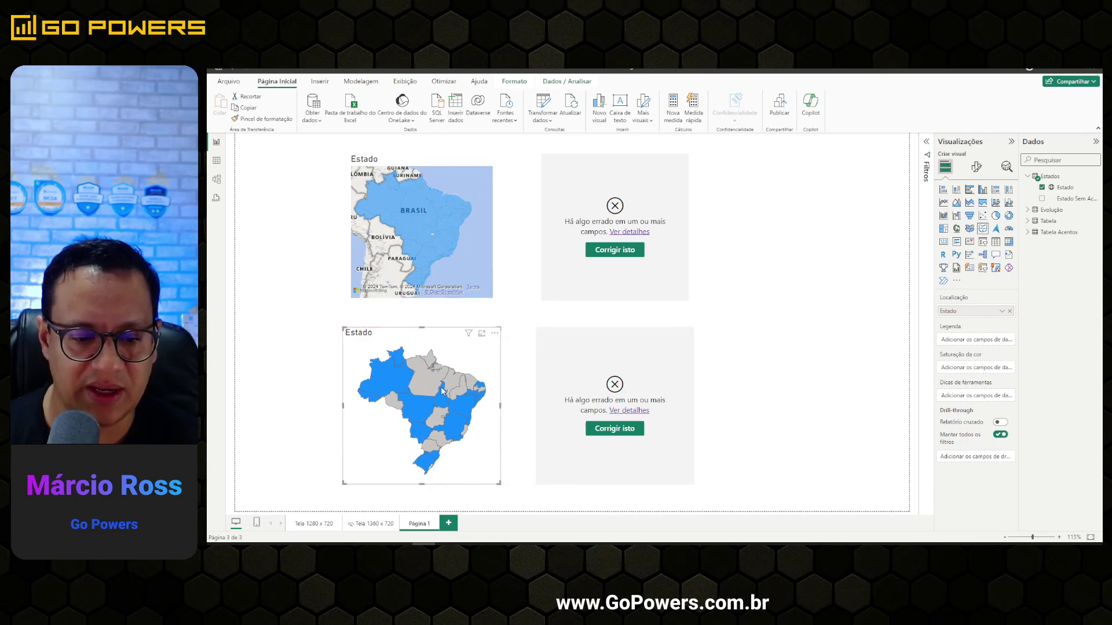
mouse_move(444, 393)
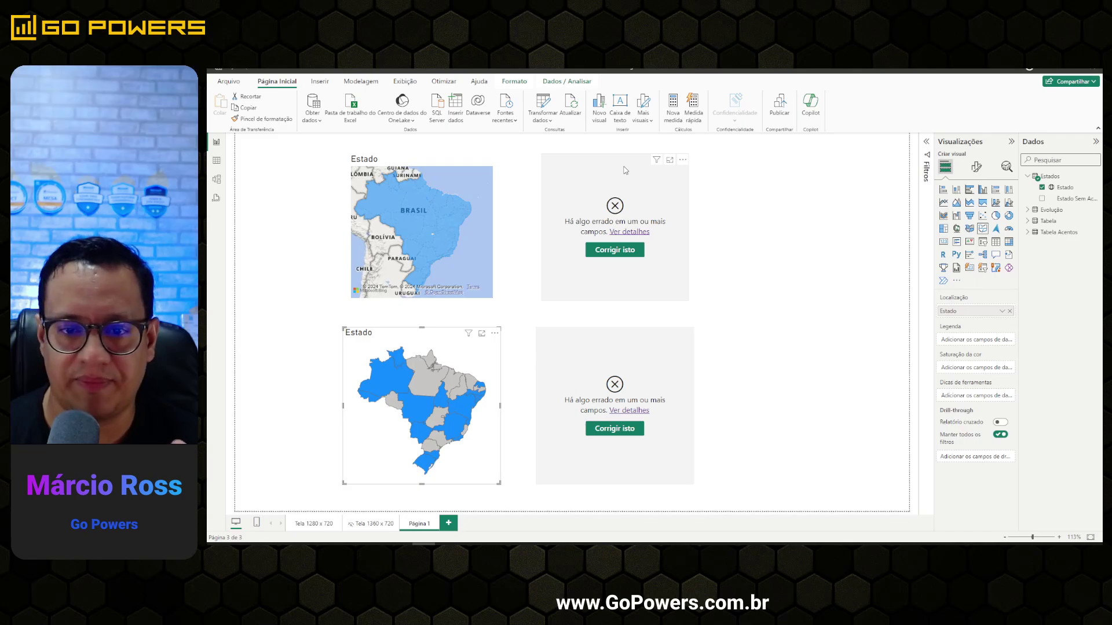
drag(626, 170, 625, 176)
click(471, 188)
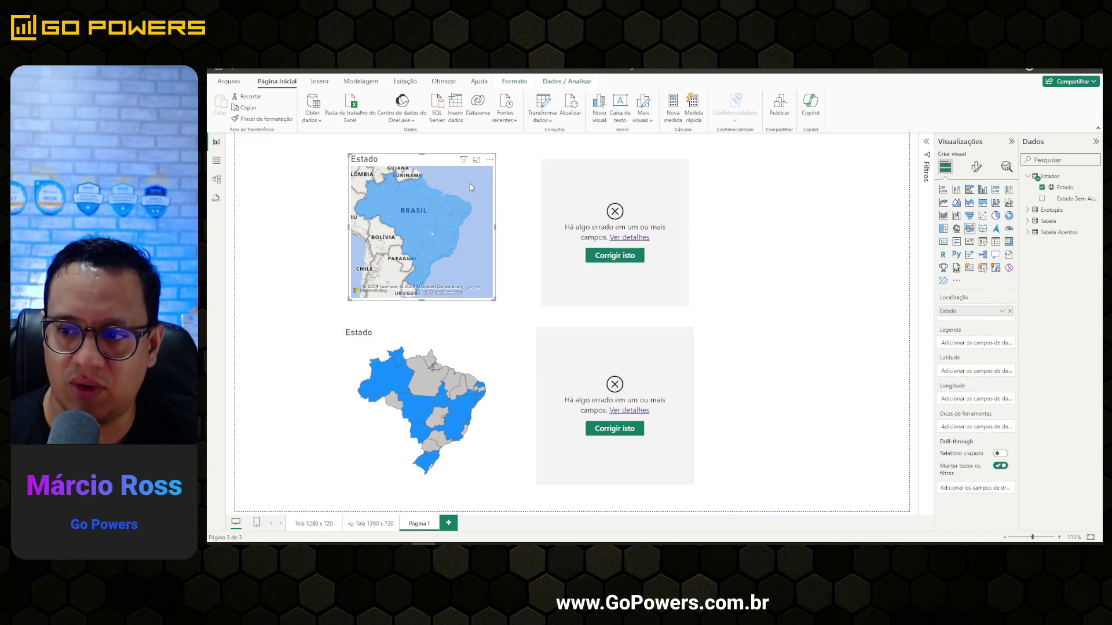
- Assign the Estado Sem Acento field as the location of the broken filled map and frame all of Brazil in it
click(644, 186)
drag(1071, 198, 1010, 316)
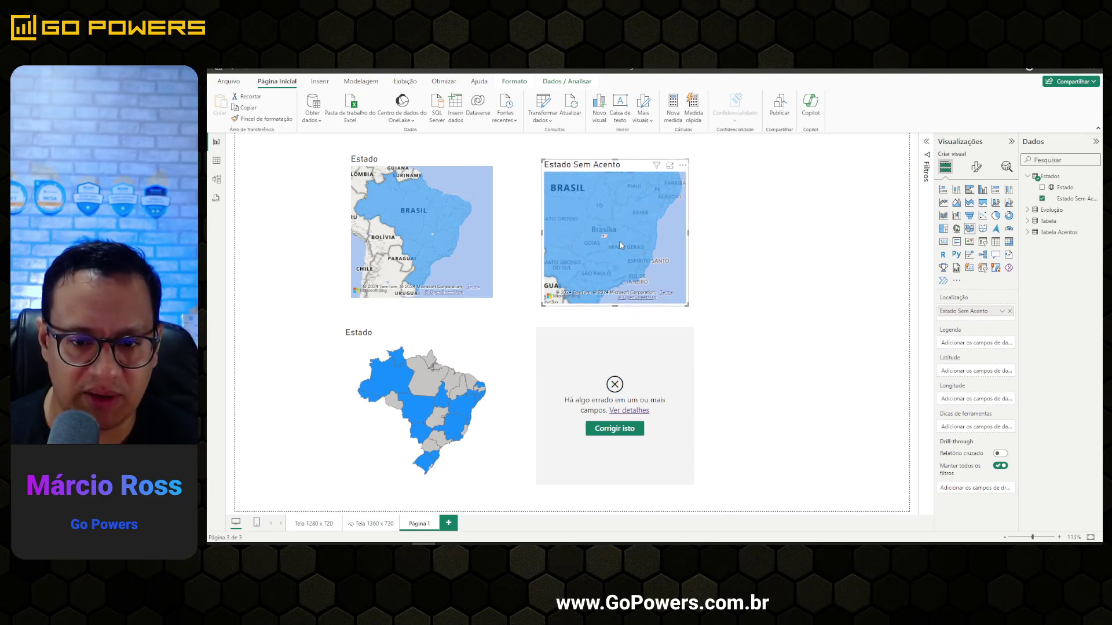
scroll(619, 241, up, 3)
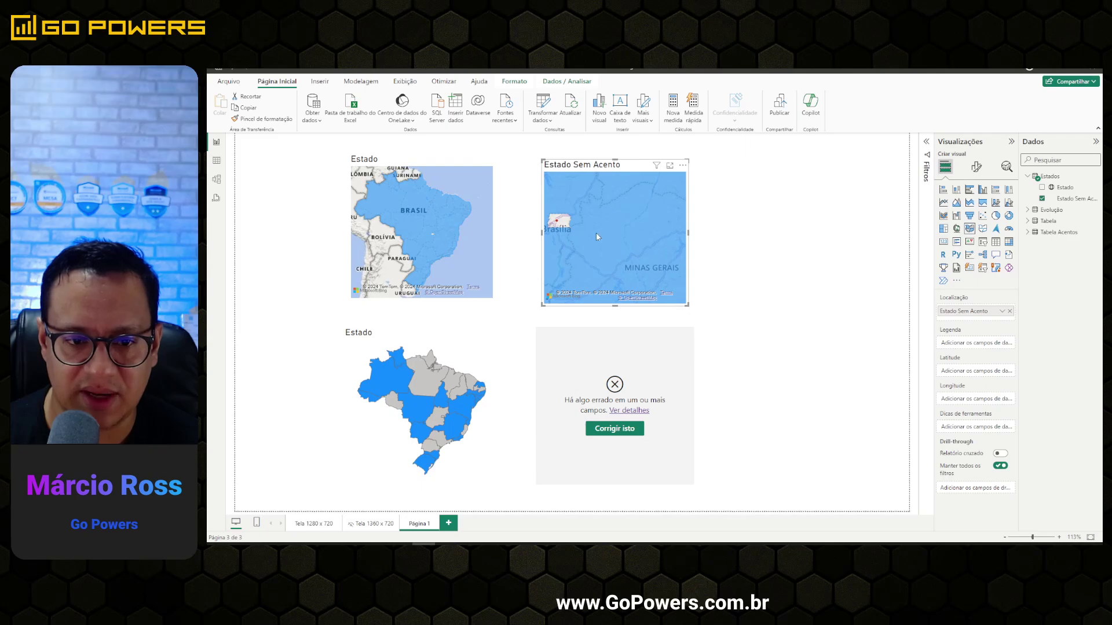
scroll(638, 232, down, 3)
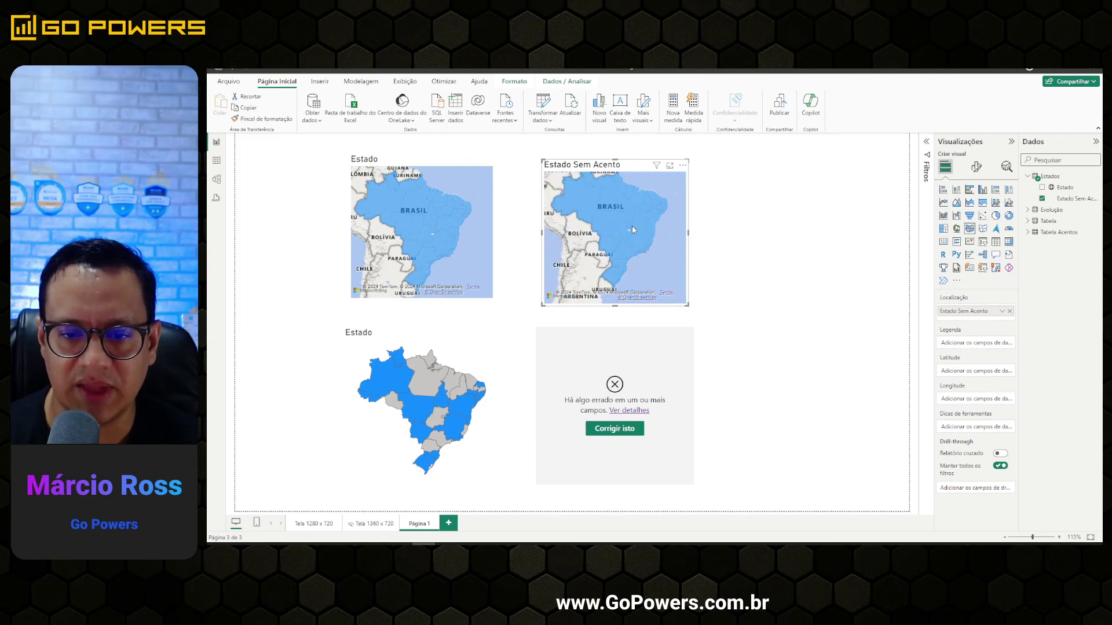
- Assign the Estado Sem Acento field as the location of the broken shape map, in place of FxRemoveAcento
click(645, 355)
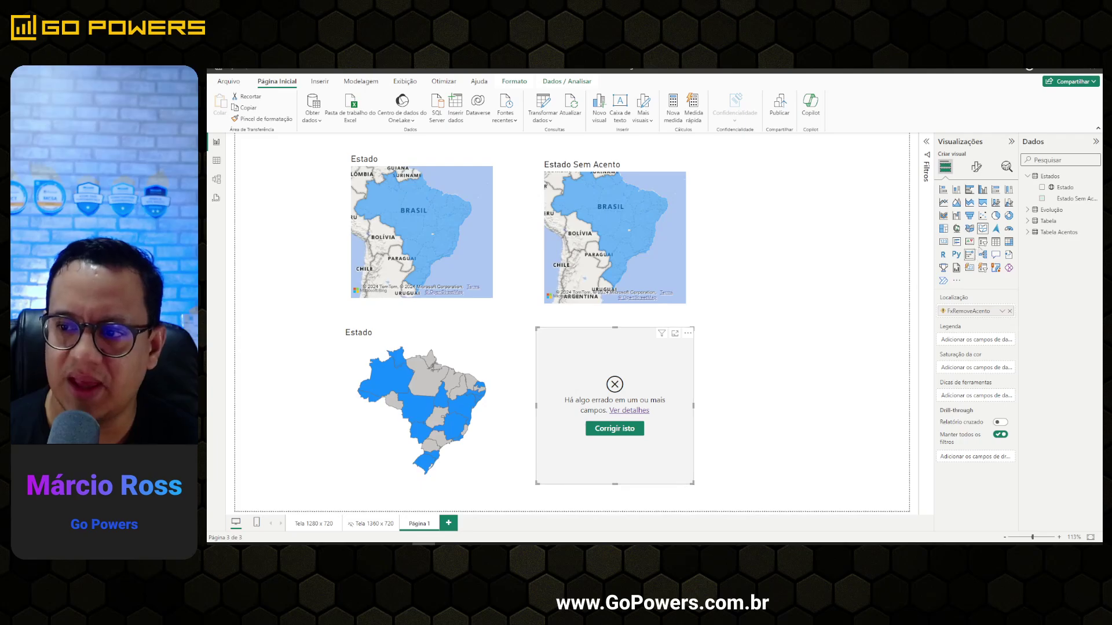
drag(1069, 200, 972, 312)
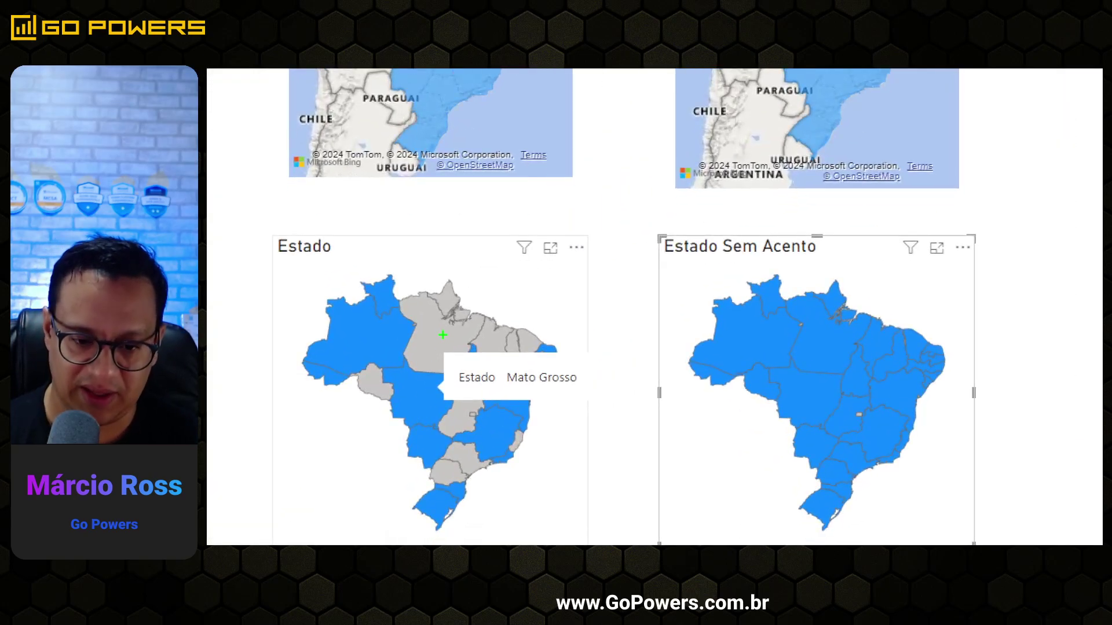
key(Escape)
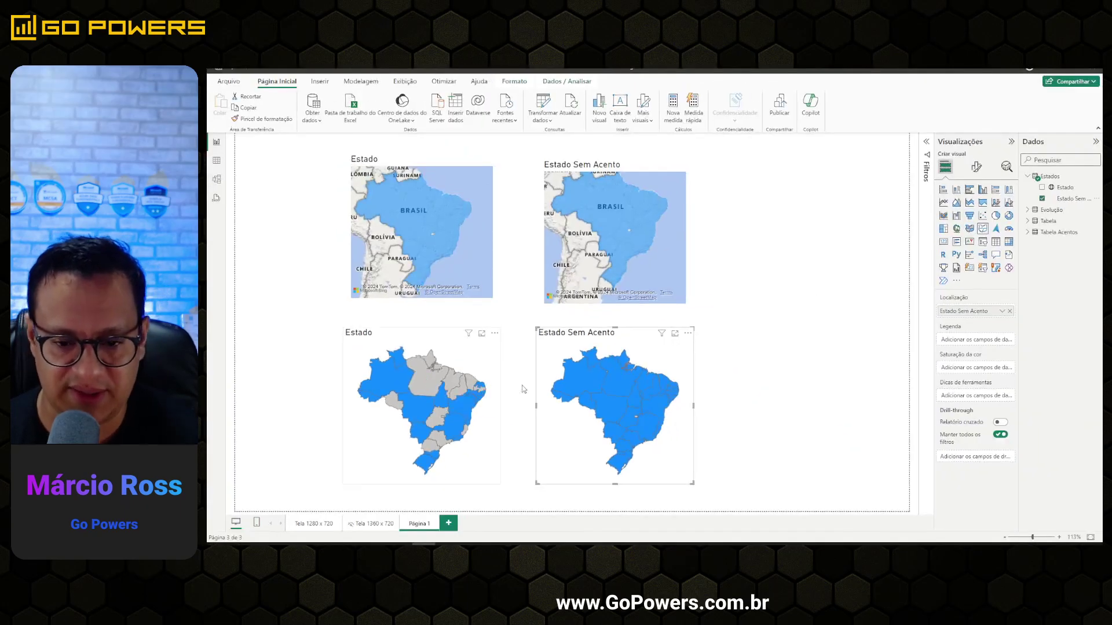
click(673, 360)
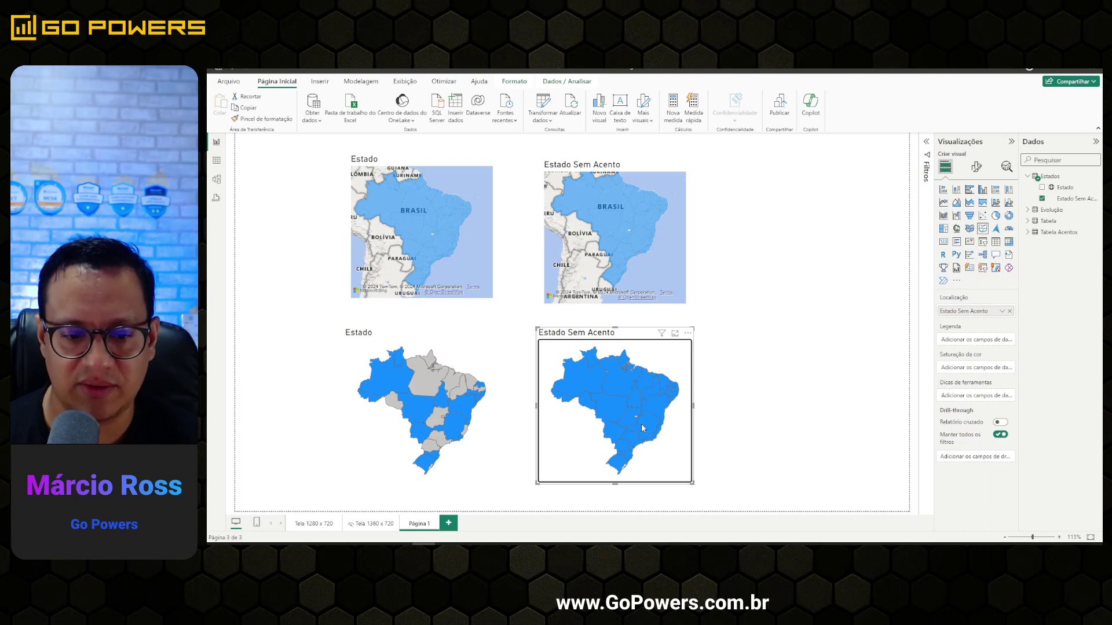
- Set the data category of the Estado Sem Acento column to Estado ou Província
mouse_move(641, 423)
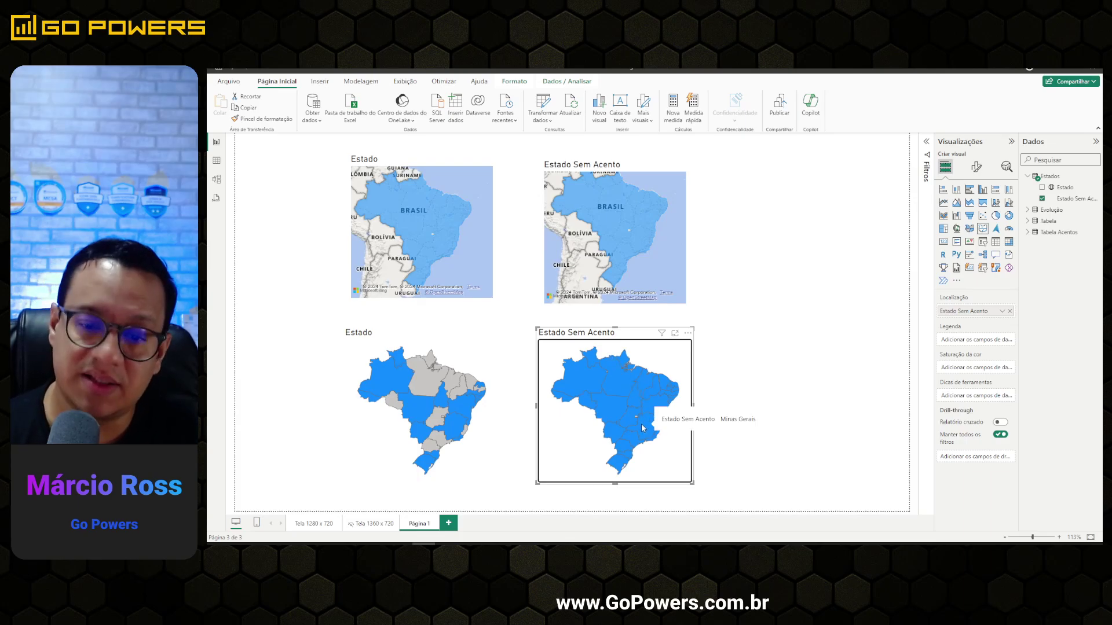
mouse_move(435, 428)
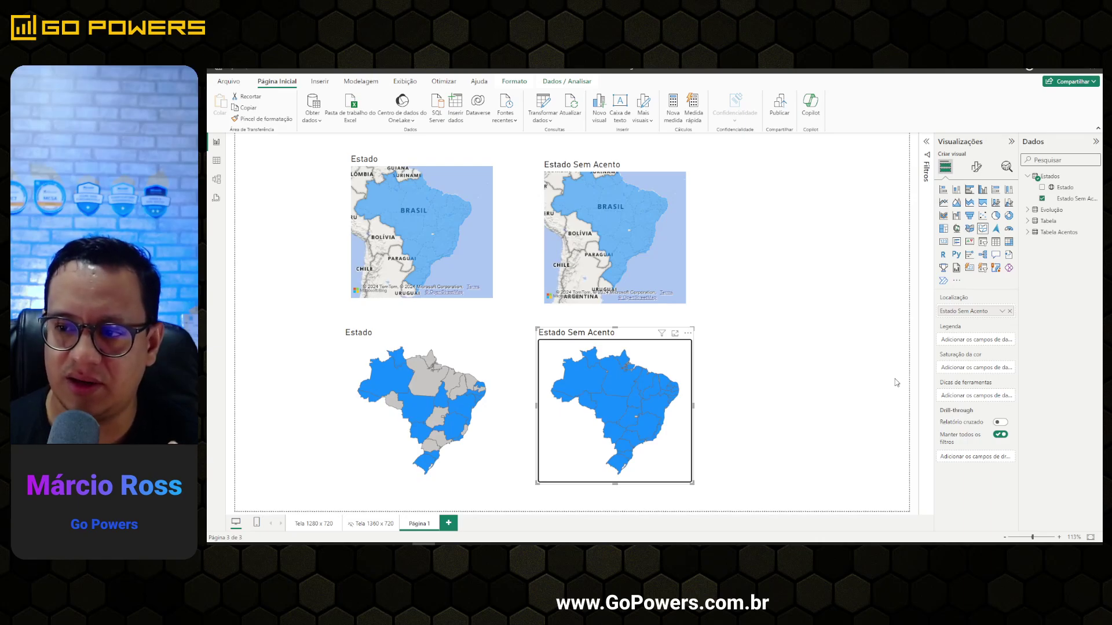
click(1068, 198)
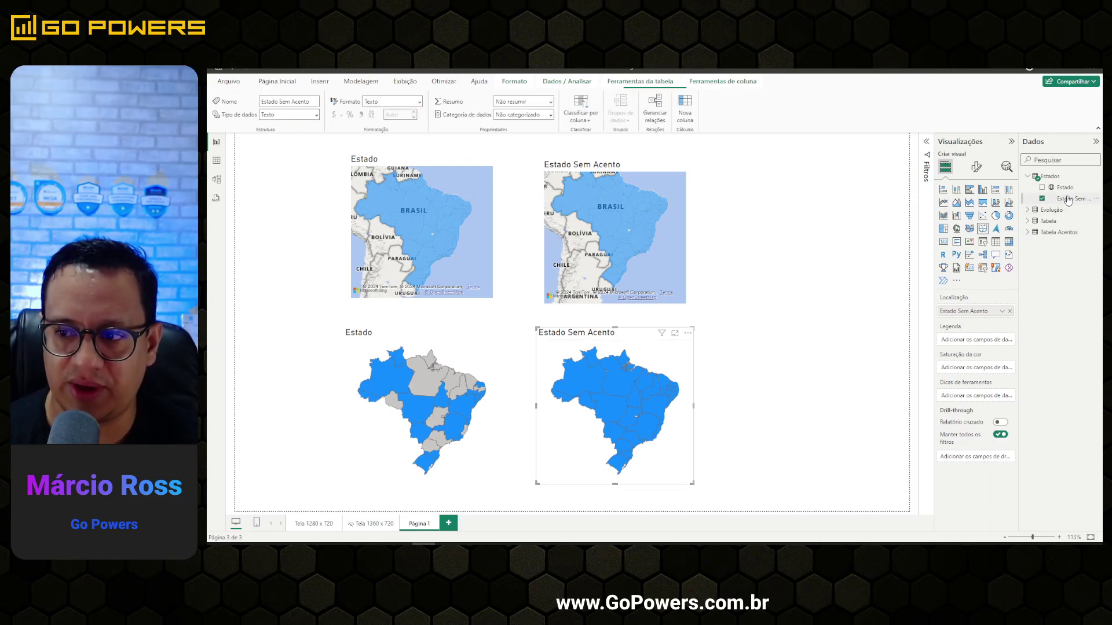
click(523, 115)
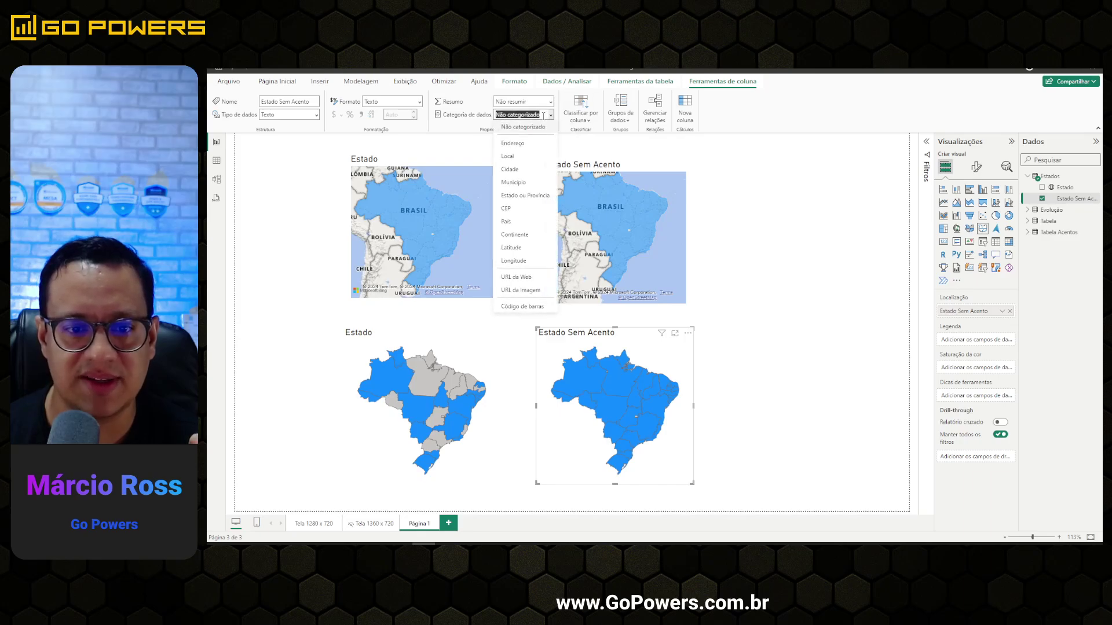
click(525, 196)
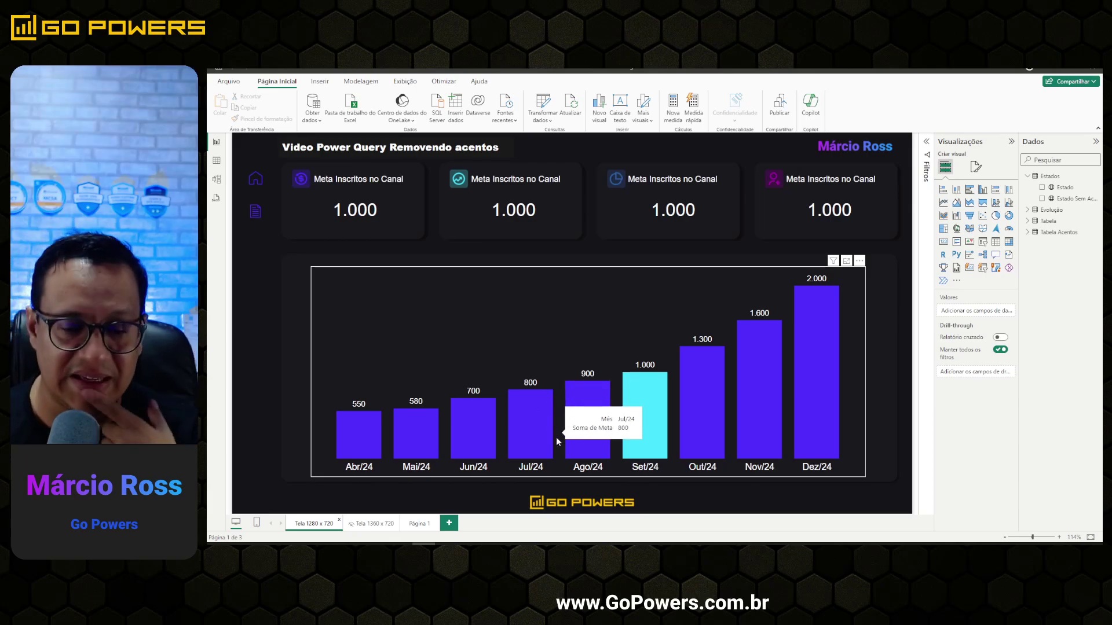
mouse_move(653, 389)
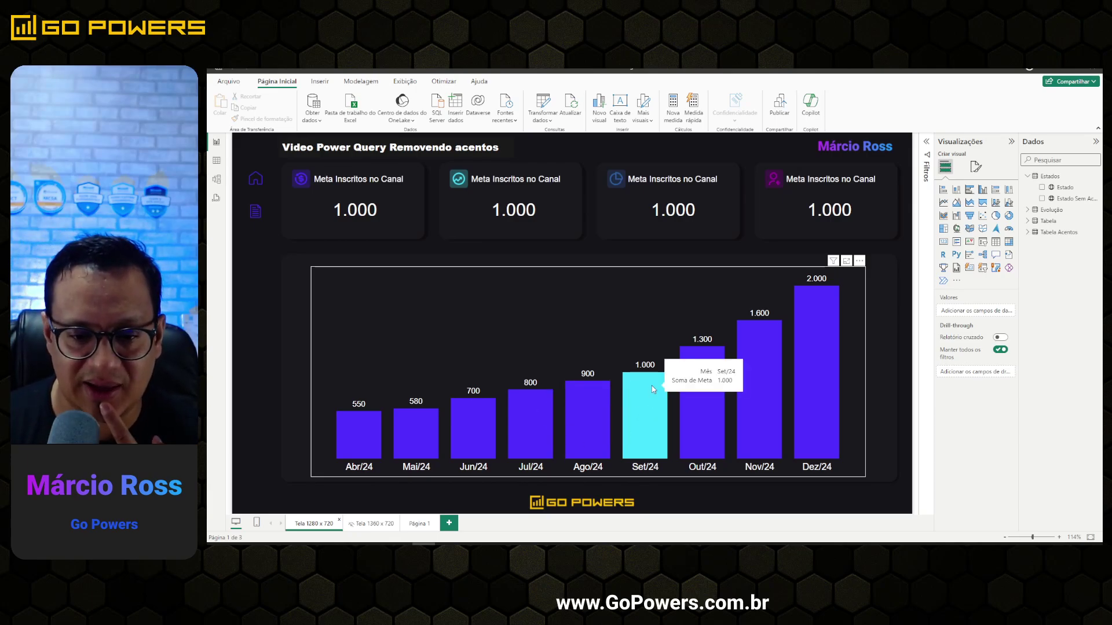